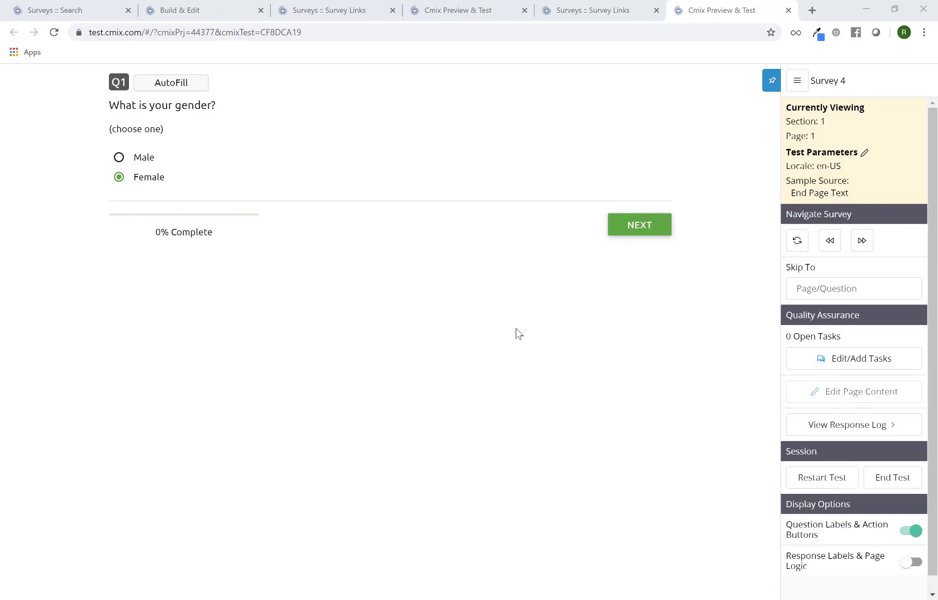
- Advance the Survey 4 preview to Page 6, showing Q4 at 60% complete
{"action": "left_click", "coordinate": [631, 234]}
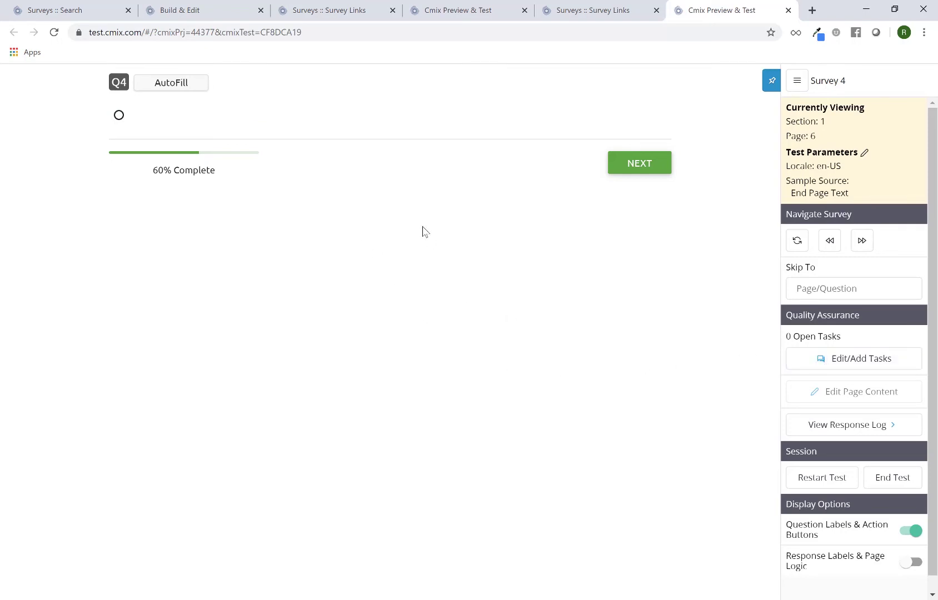
- Start a new QA task for Page 6, prefilled 'Attention needed on Page 6'
{"action": "left_click", "coordinate": [833, 364]}
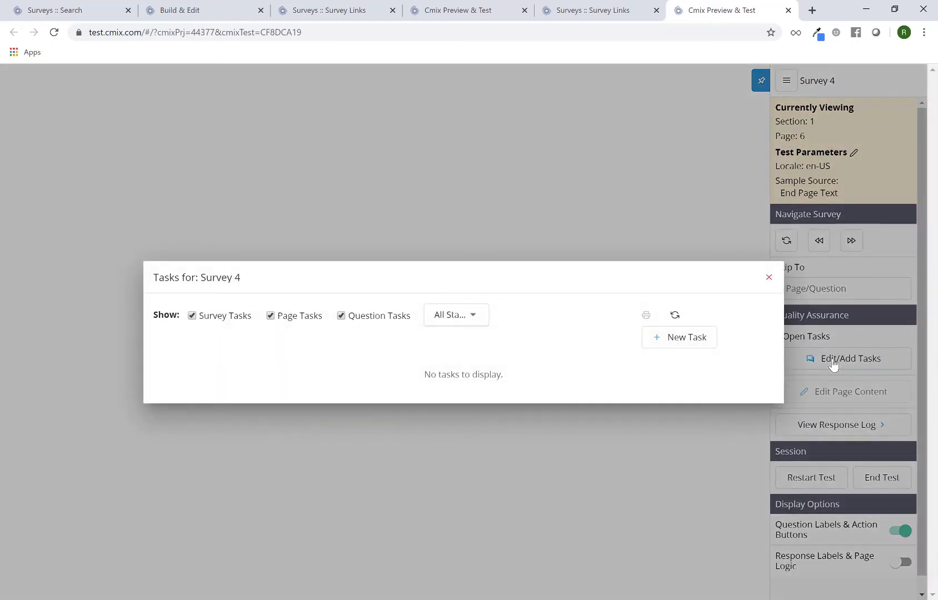
{"action": "left_click", "coordinate": [681, 342]}
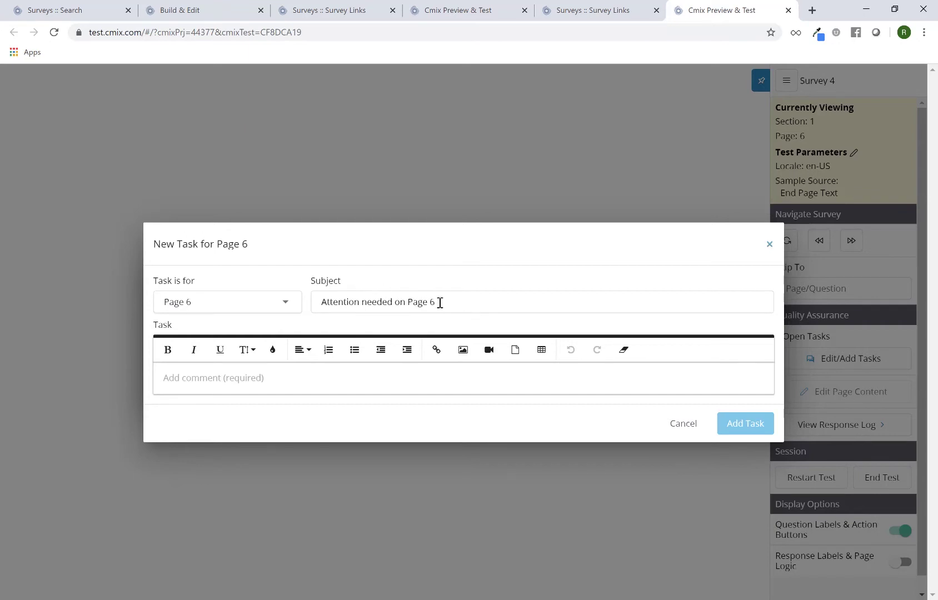
- Set the task subject to 'Q4' and comment 'There was no question text and only 1 blank response option'
{"action": "left_click_drag", "start_coordinate": [458, 303], "coordinate": [311, 294]}
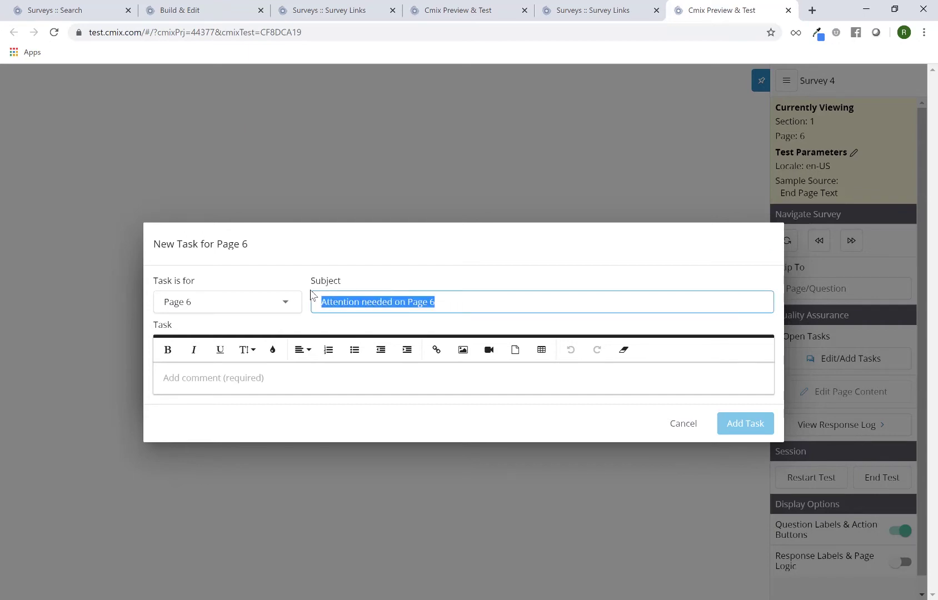
{"action": "type", "text": "Q4"}
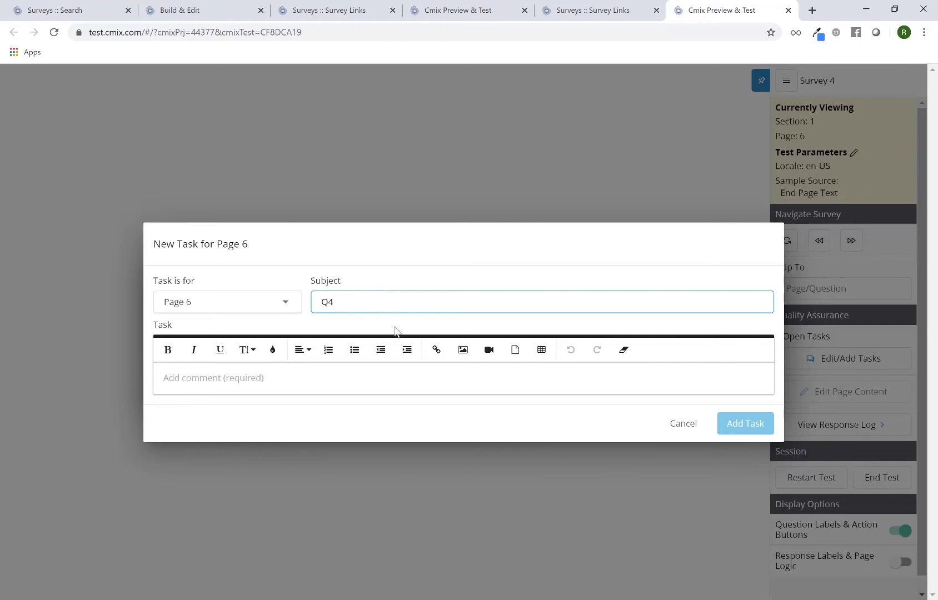
{"action": "left_click", "coordinate": [396, 375]}
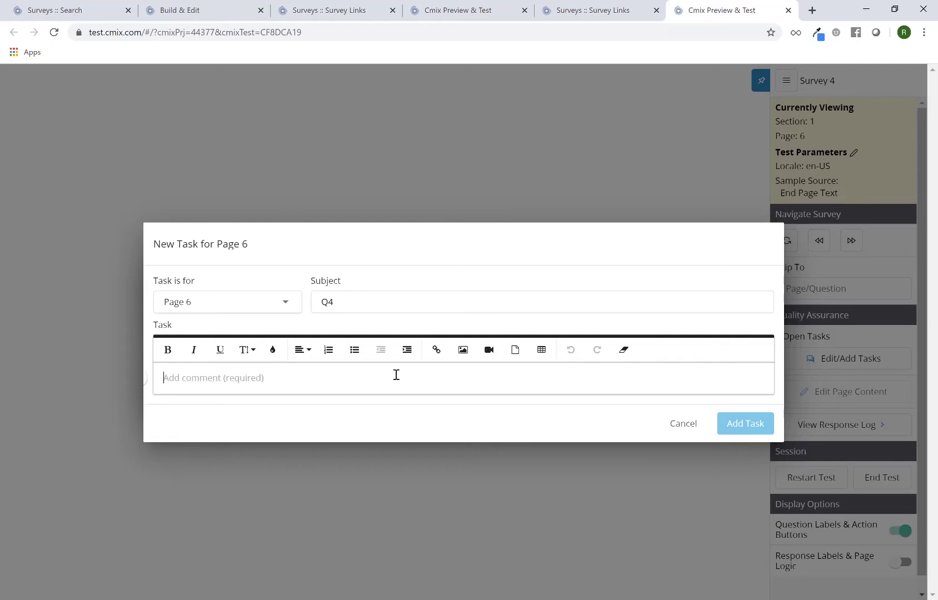
{"action": "type", "text": "testing"}
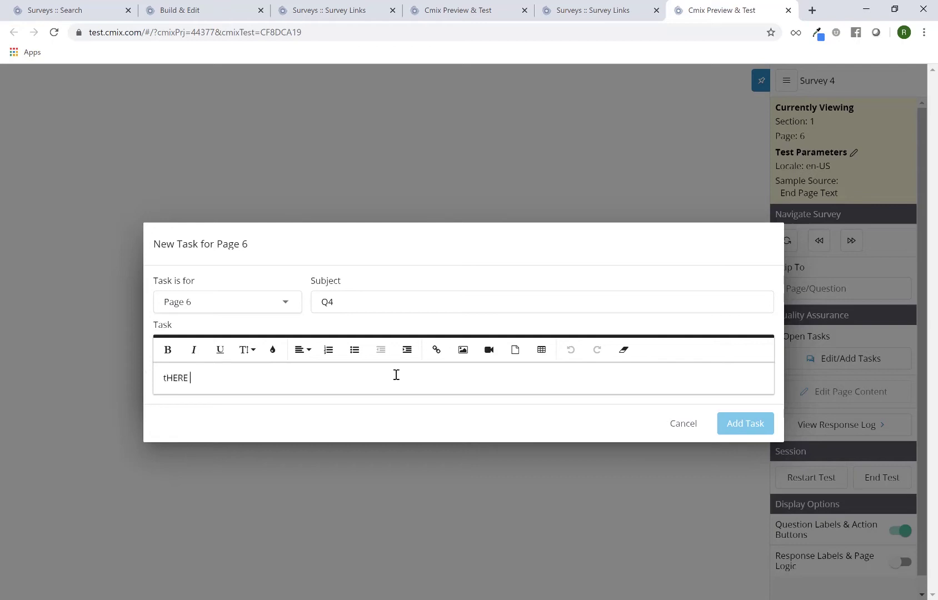
{"action": "key", "text": "BackSpace"}
{"action": "key", "text": "BackSpace"}
{"action": "key", "text": "BackSpace"}
{"action": "key", "text": "BackSpace"}
{"action": "key", "text": "BackSpace"}
{"action": "key", "text": "BackSpace"}
{"action": "key", "text": "BackSpace"}
{"action": "type", "text": "There was no"}
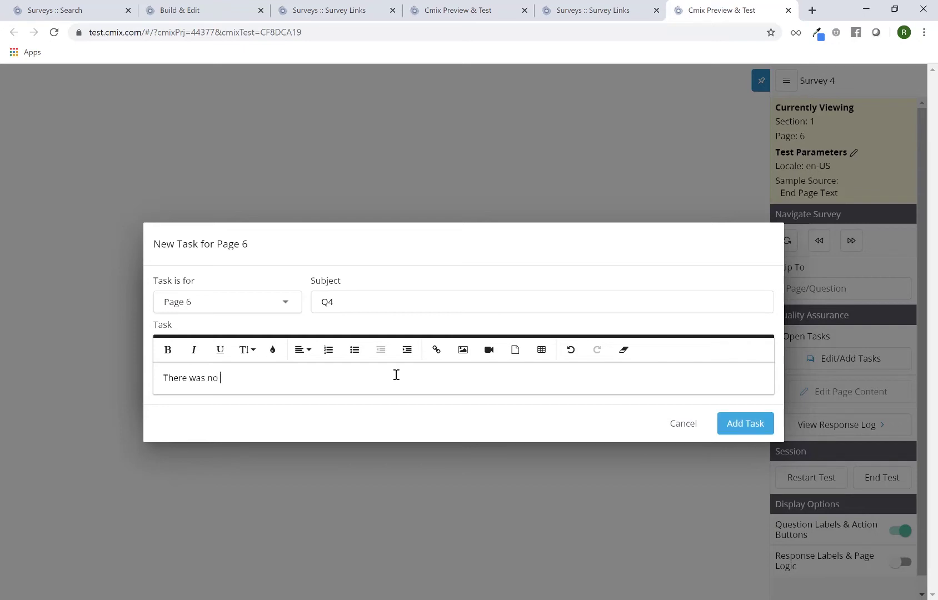
{"action": "type", "text": " question text and only 1 blank"}
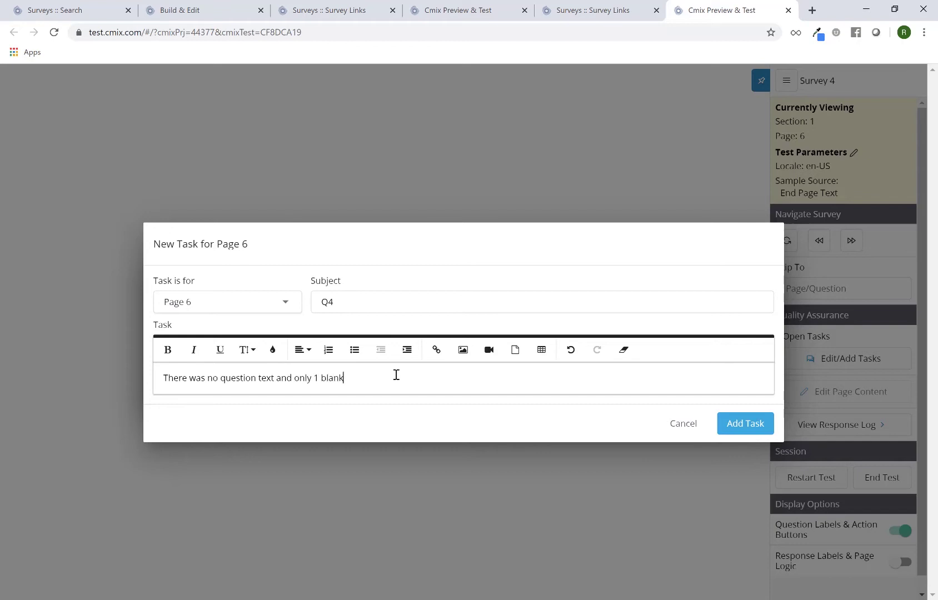
{"action": "type", "text": " response option"}
- Save the Q4 task, then pick Q4's only option and advance the preview to Q5
{"action": "left_click", "coordinate": [722, 431]}
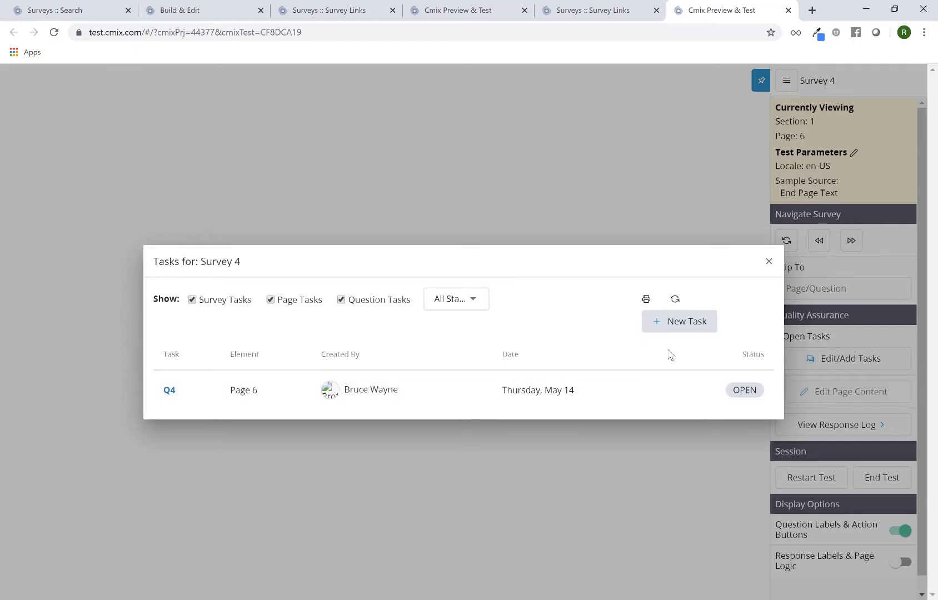
{"action": "left_click", "coordinate": [768, 262]}
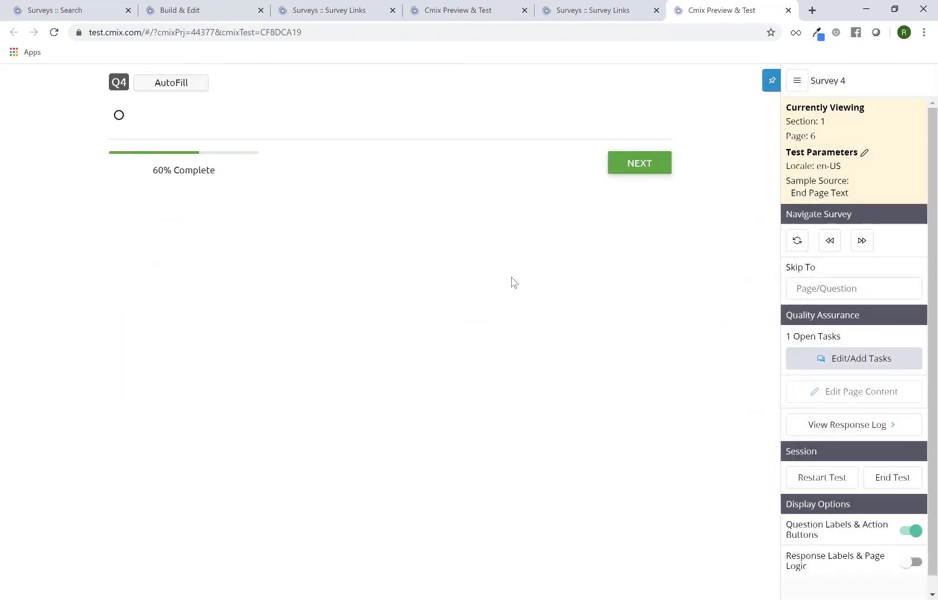
{"action": "left_click", "coordinate": [337, 115]}
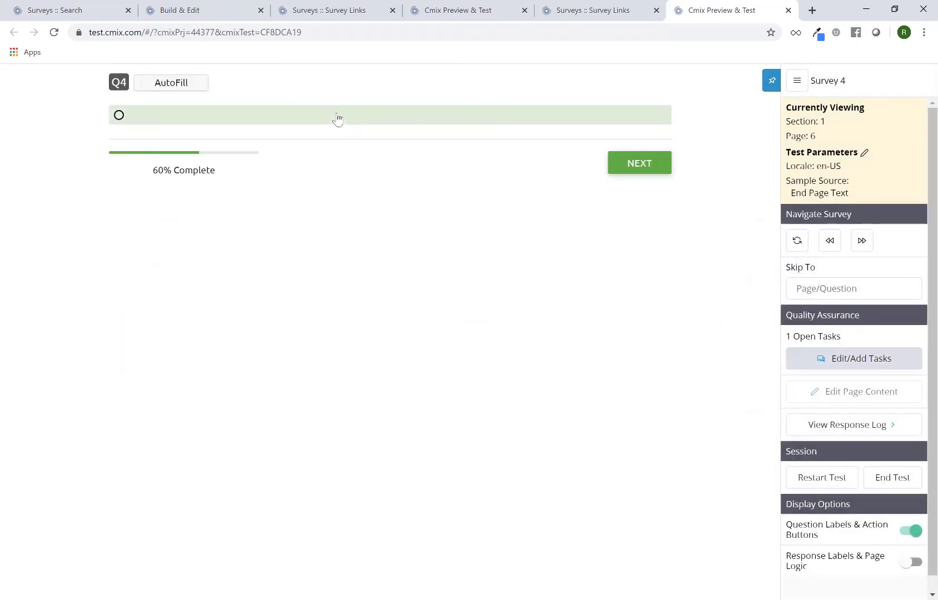
{"action": "left_click", "coordinate": [632, 168]}
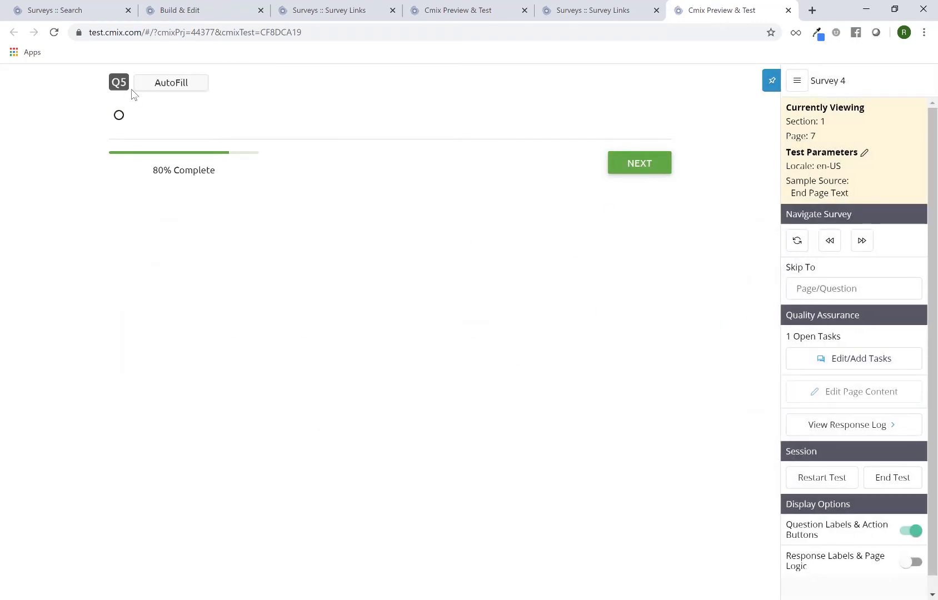
- Create a new Page 7 task with the comment 'Q5 - missing question text'
{"action": "left_click", "coordinate": [816, 360]}
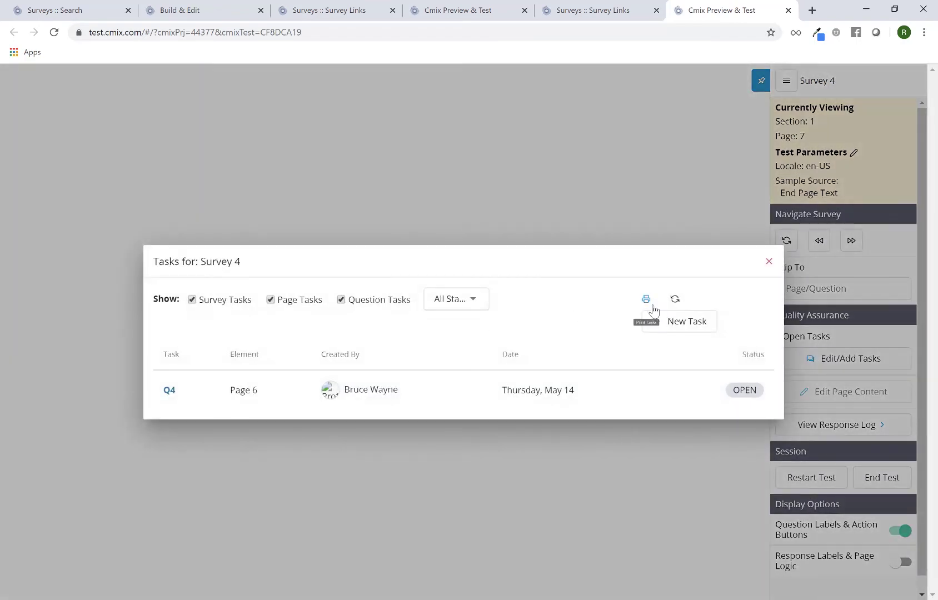
{"action": "left_click", "coordinate": [661, 320]}
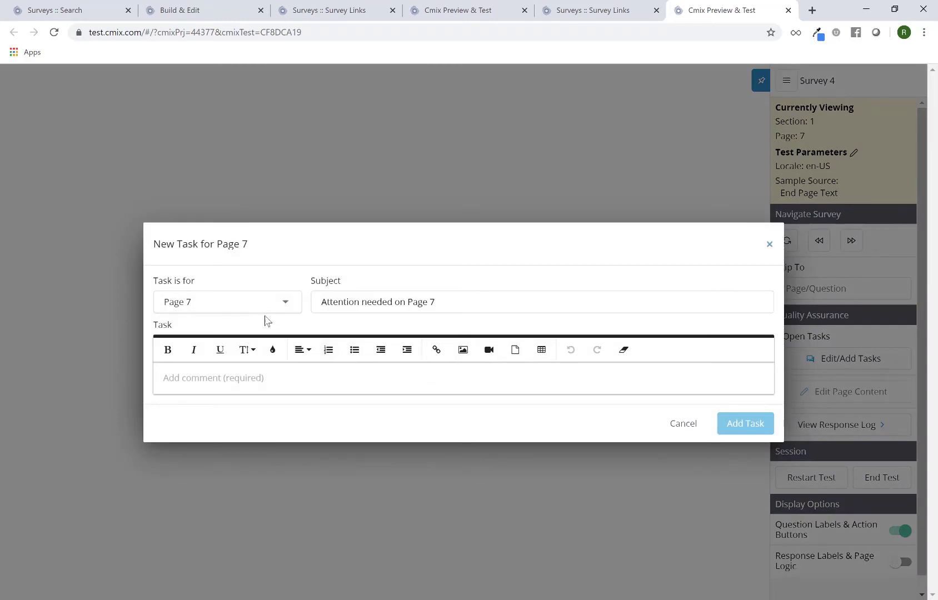
{"action": "left_click", "coordinate": [320, 377]}
{"action": "type", "text": "Q5"}
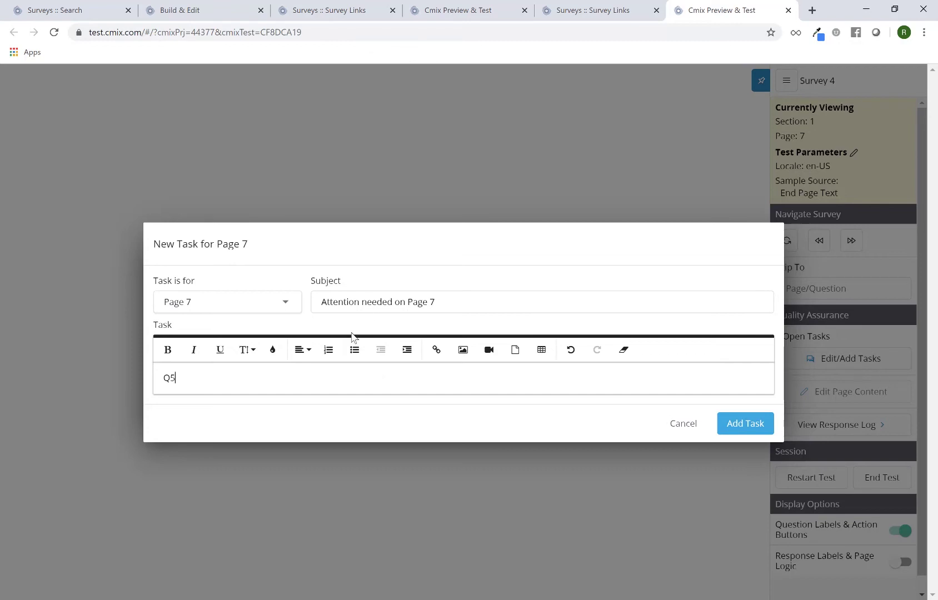
{"action": "type", "text": "- missing quest"}
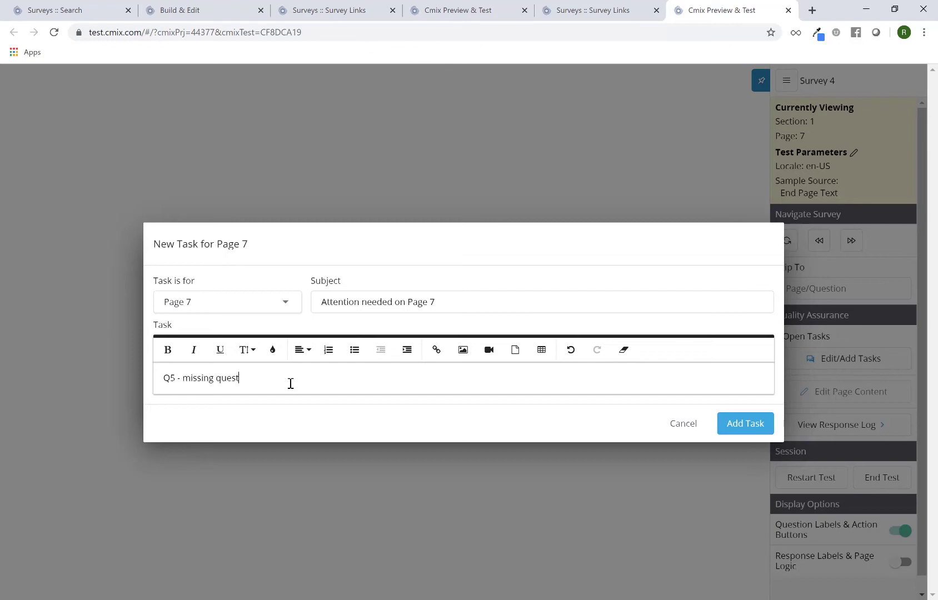
{"action": "type", "text": "ion text"}
- Save the Page 7 task so it joins Q4 in the Survey 4 task list
{"action": "left_click", "coordinate": [732, 425]}
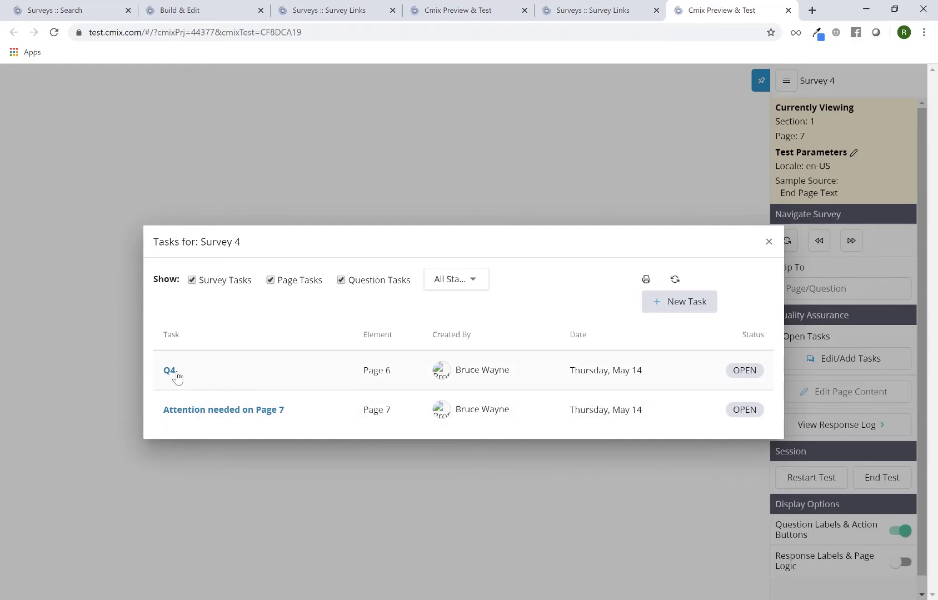
- Review the Q4 task's details, keep its status Open, and return to the task list
{"action": "left_click", "coordinate": [169, 376]}
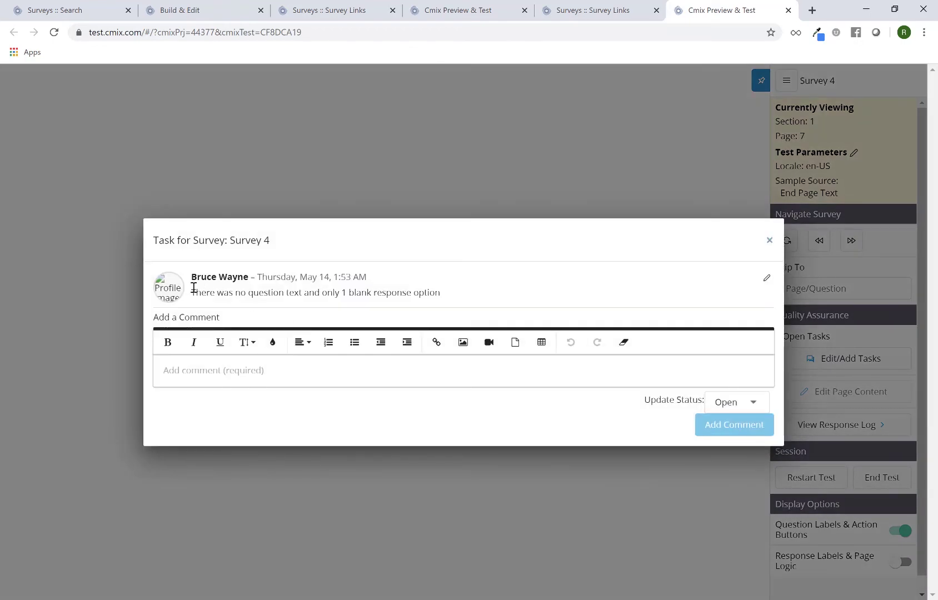
{"action": "left_click_drag", "start_coordinate": [191, 292], "coordinate": [484, 287]}
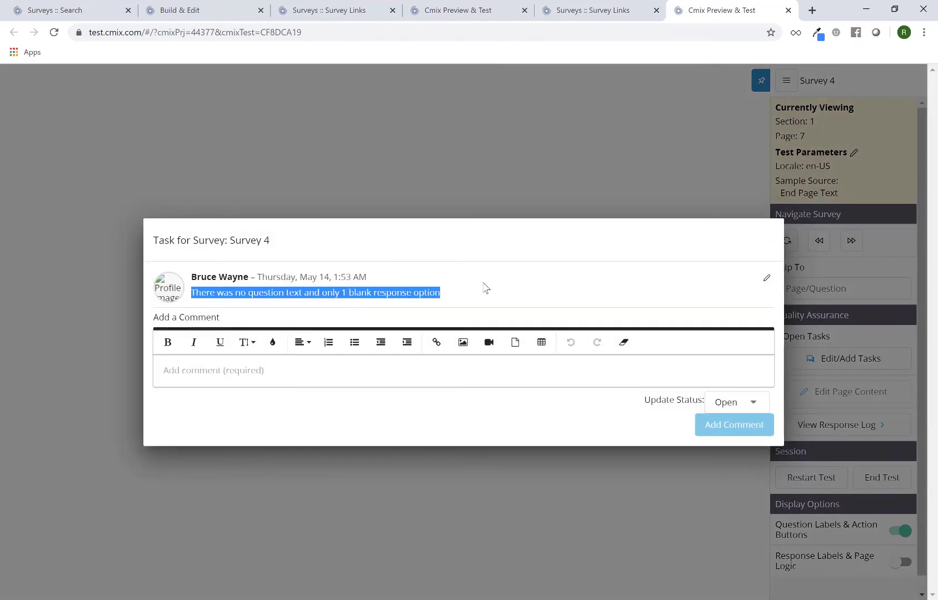
{"action": "left_click", "coordinate": [383, 369]}
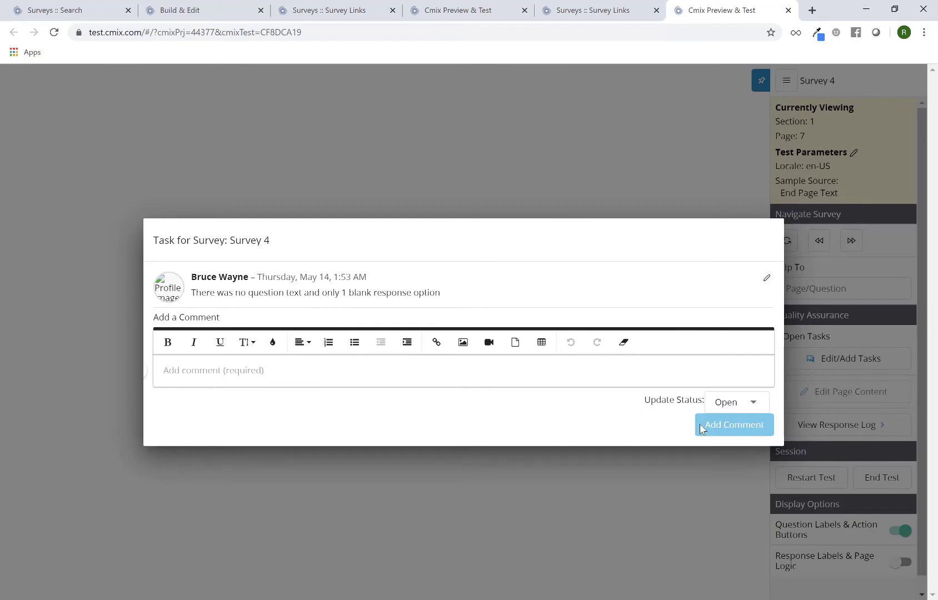
{"action": "left_click", "coordinate": [735, 408]}
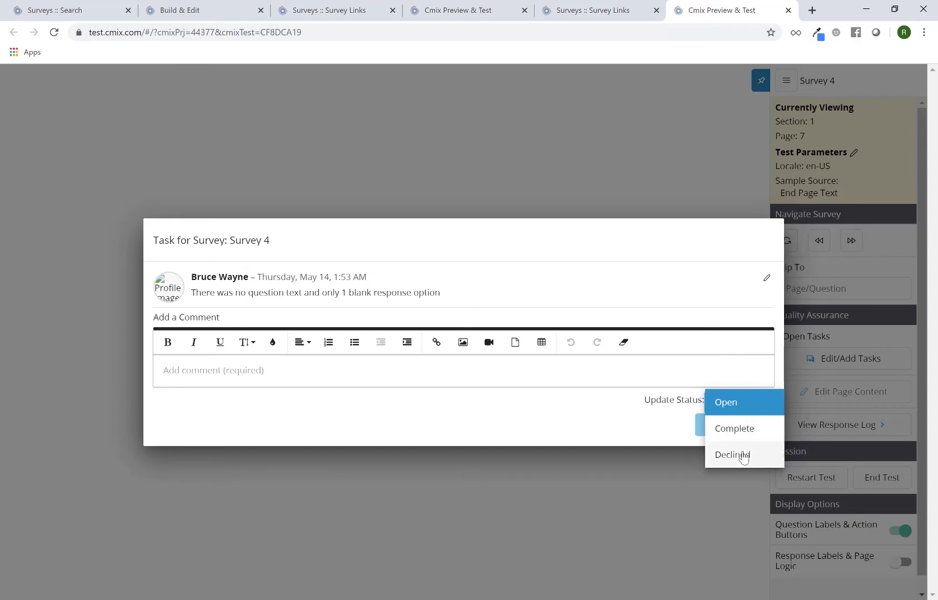
{"action": "left_click", "coordinate": [575, 374]}
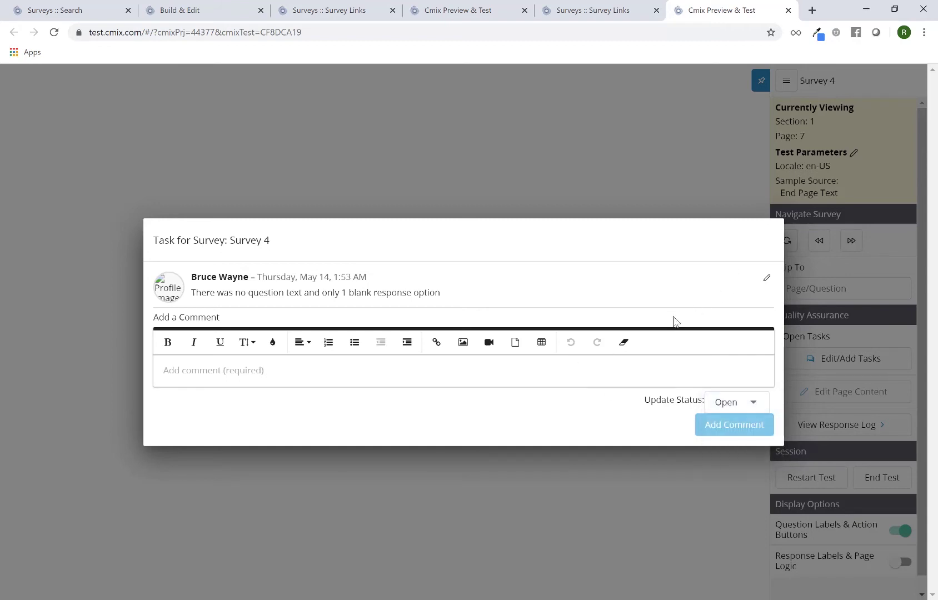
{"action": "left_click", "coordinate": [767, 235]}
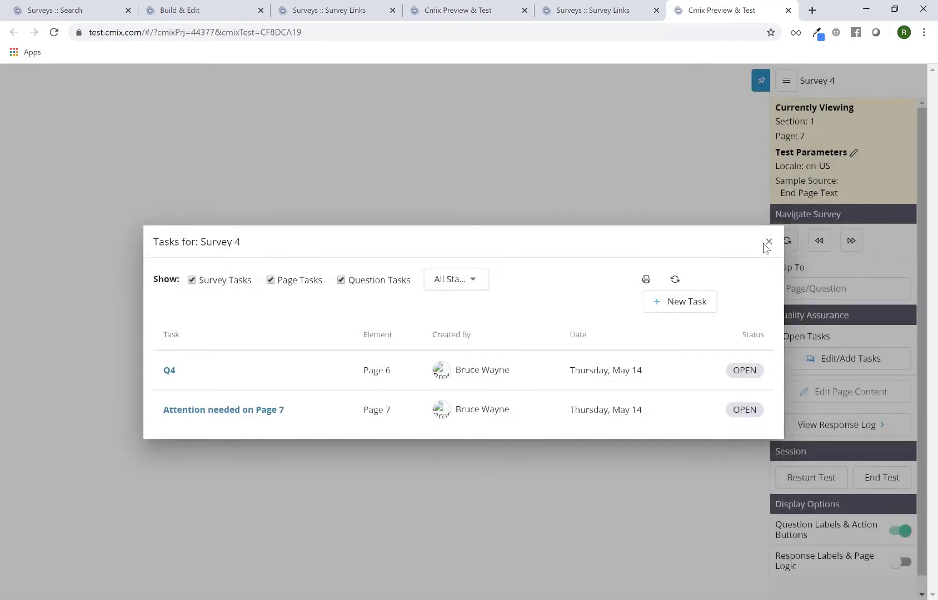
- Close the Survey 4 task list and check the Page 7 preview reports 2 Open Tasks
{"action": "left_click", "coordinate": [769, 244]}
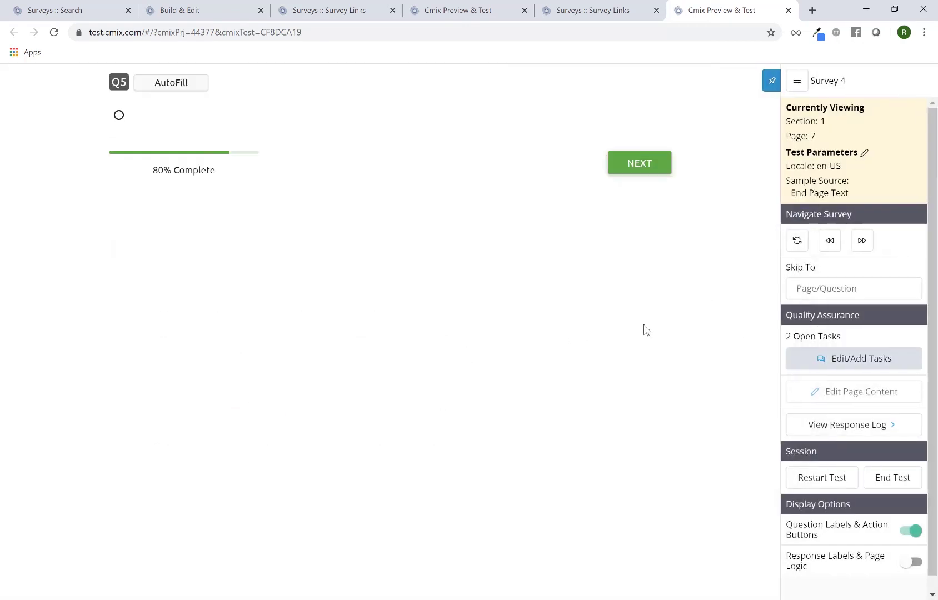
{"action": "left_click", "coordinate": [786, 335]}
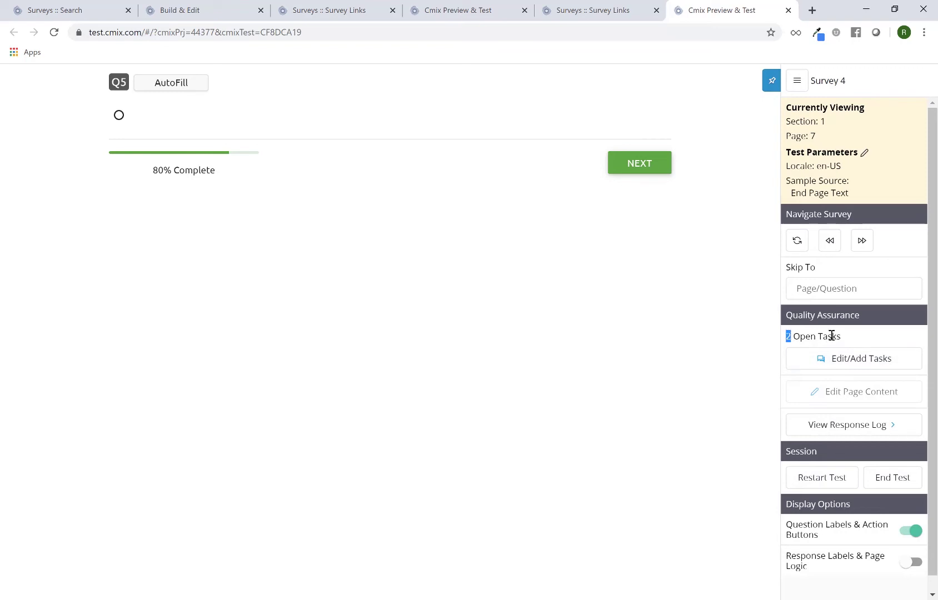
{"action": "left_click_drag", "start_coordinate": [853, 340], "coordinate": [787, 344]}
- Open the Survey 4 Tasks dashboard from the menu's Programming > Tasks
{"action": "left_click", "coordinate": [796, 82]}
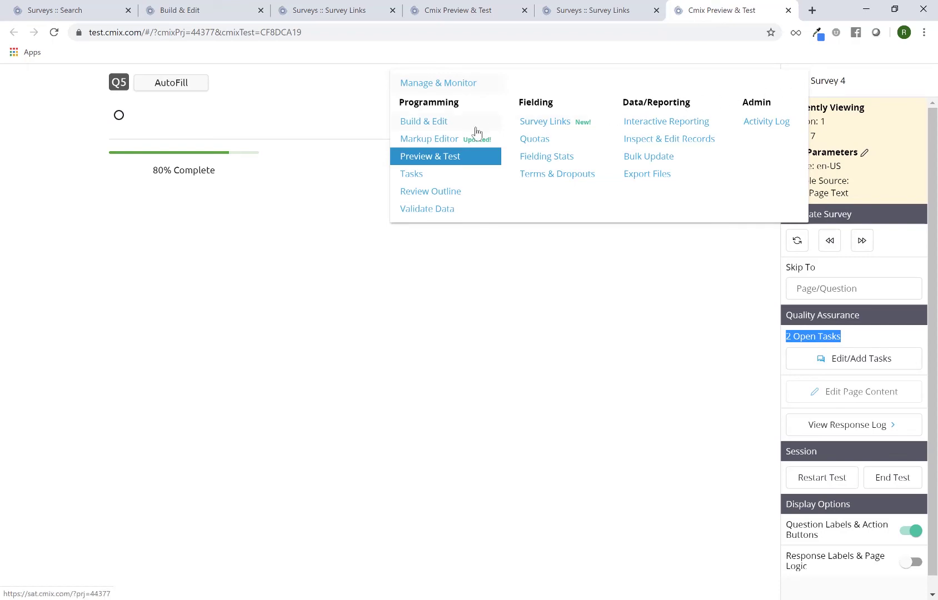
{"action": "left_click", "coordinate": [421, 183]}
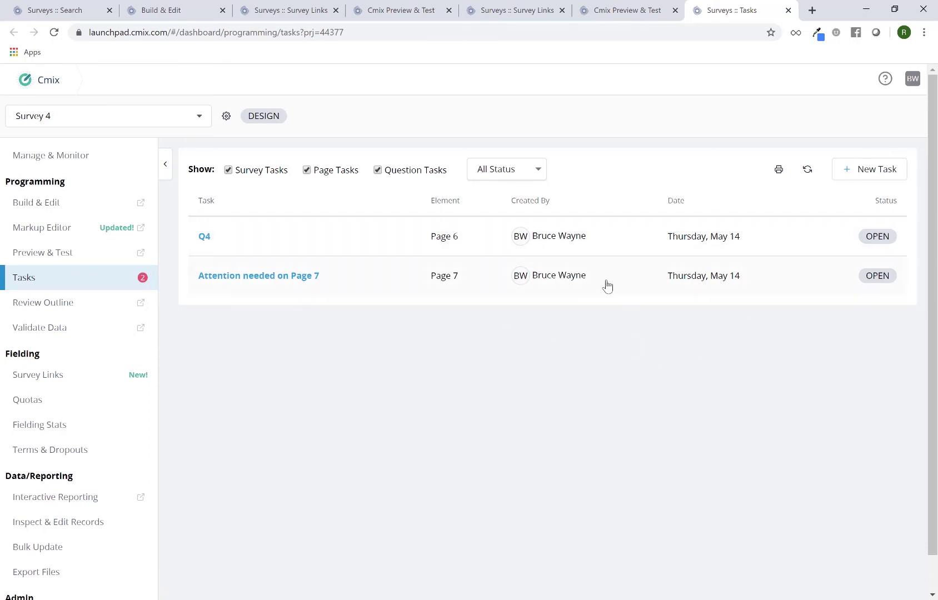
- Comment 'made the update - all set' on the Page 7 task and set it to Complete
{"action": "left_click", "coordinate": [607, 286]}
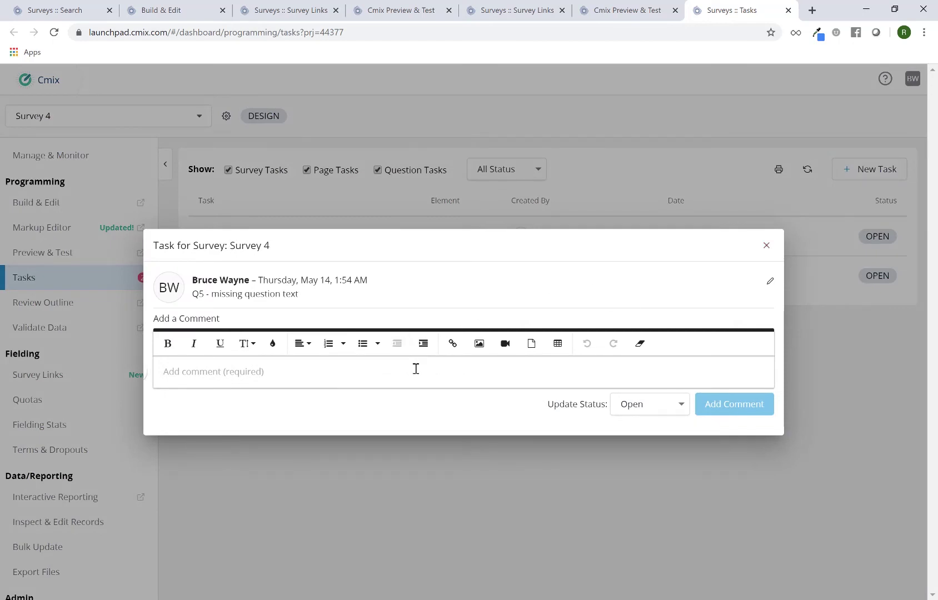
{"action": "left_click", "coordinate": [416, 368]}
{"action": "type", "text": "made the update -"}
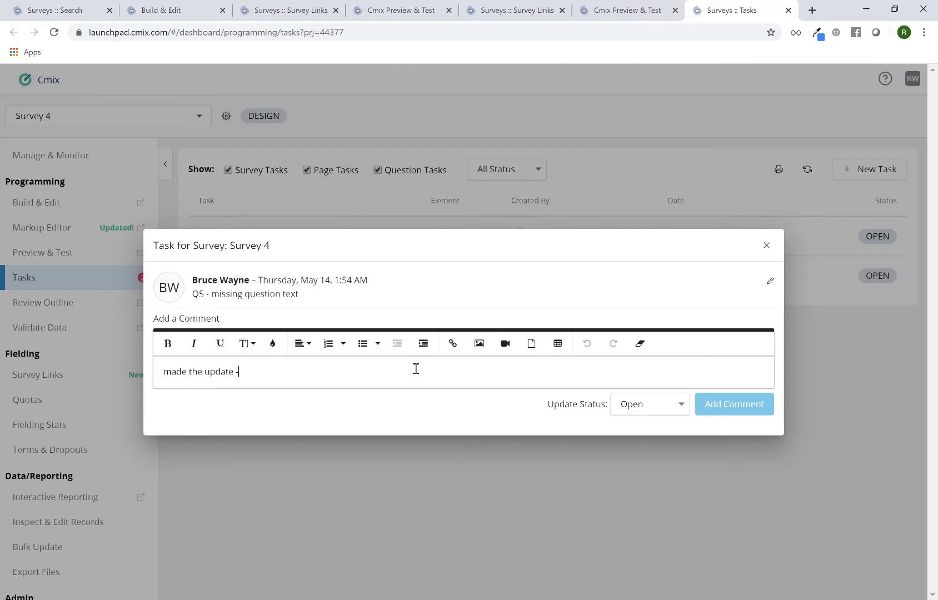
{"action": "type", "text": " all set"}
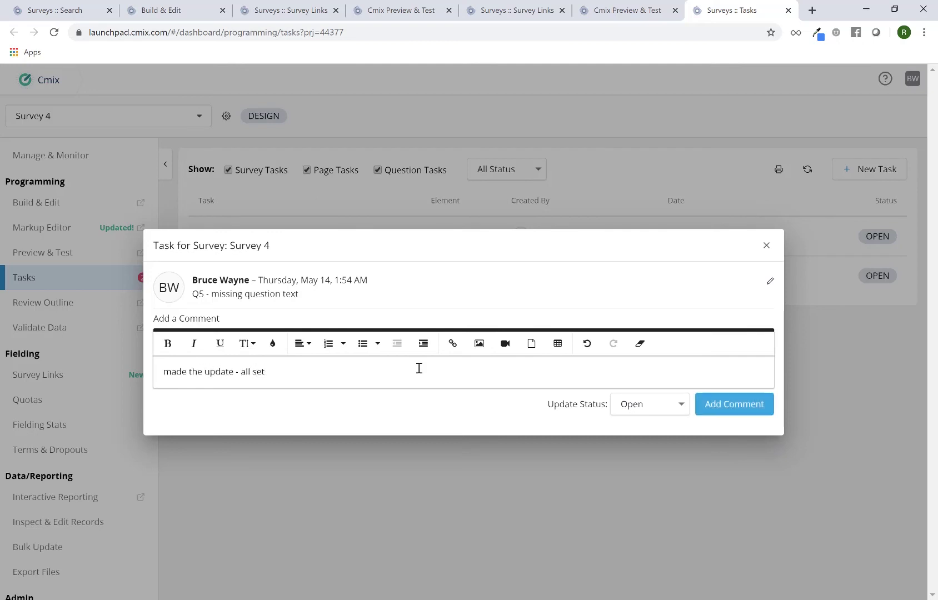
{"action": "left_click", "coordinate": [639, 409]}
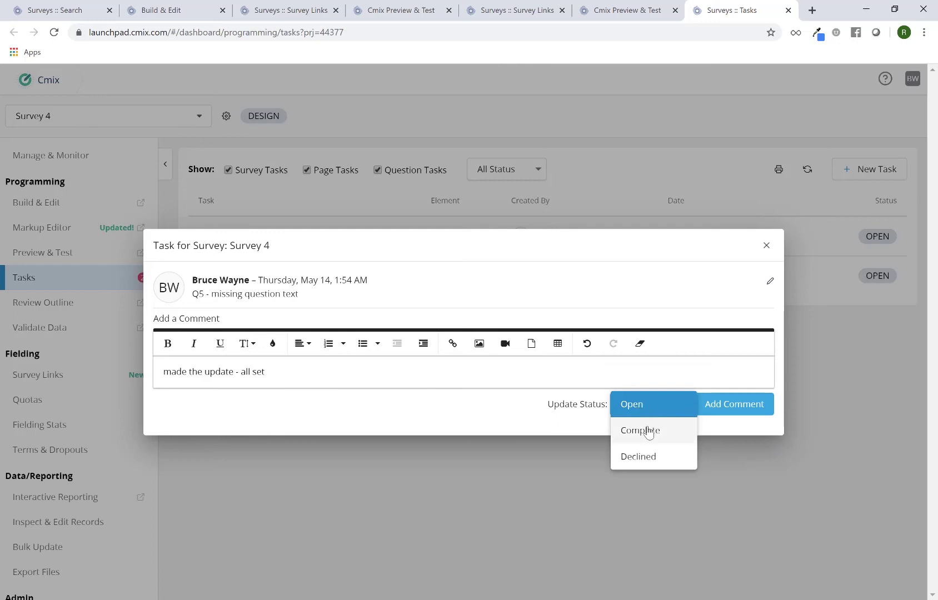
{"action": "left_click", "coordinate": [647, 435]}
{"action": "left_click", "coordinate": [716, 409]}
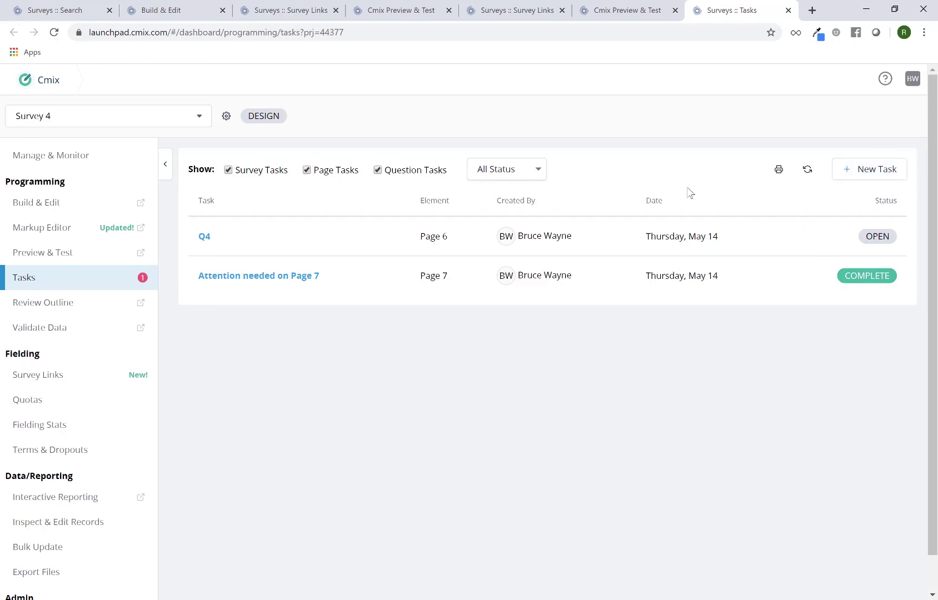
- Reload the Build & Edit questionnaire so its task count shows one open task
{"action": "left_click", "coordinate": [170, 16]}
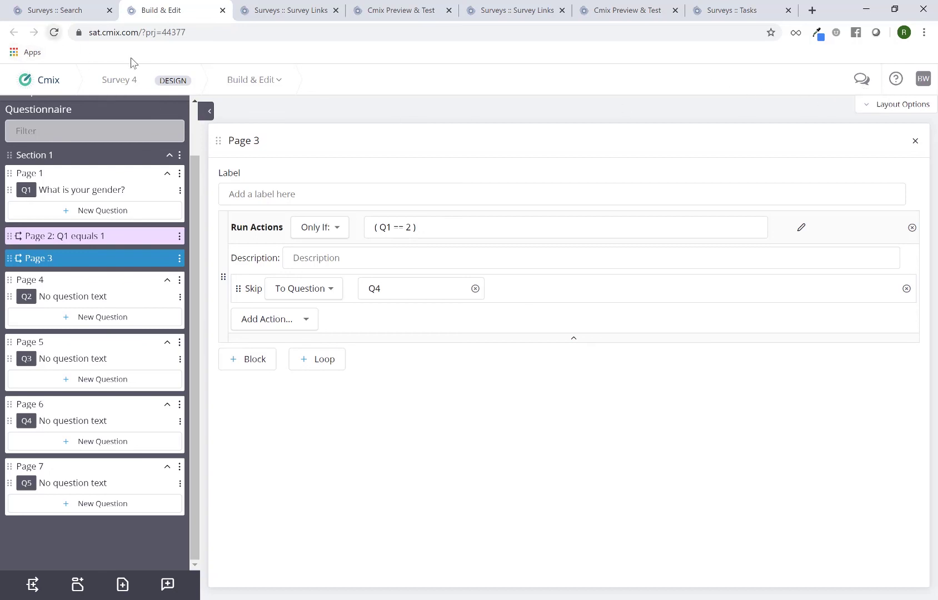
{"action": "key", "text": "F5"}
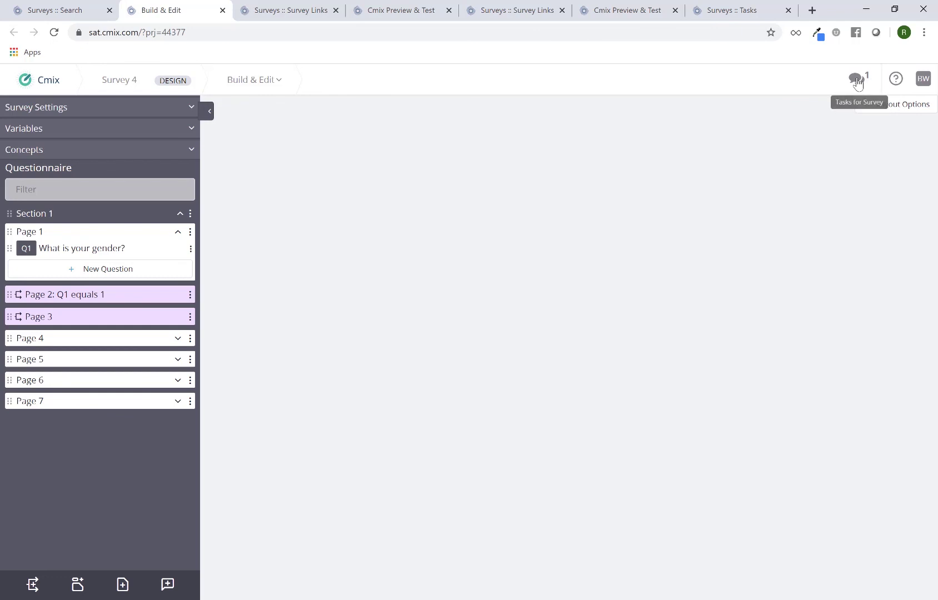
- Show the Tasks for Survey 4 list, with the Page 7 task Complete and Q4 Open
{"action": "left_click", "coordinate": [856, 81]}
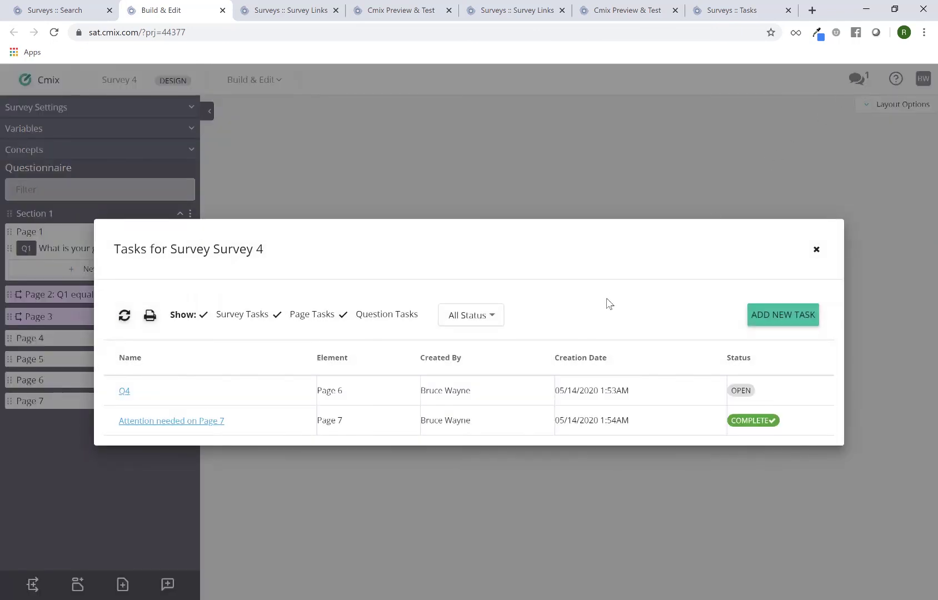